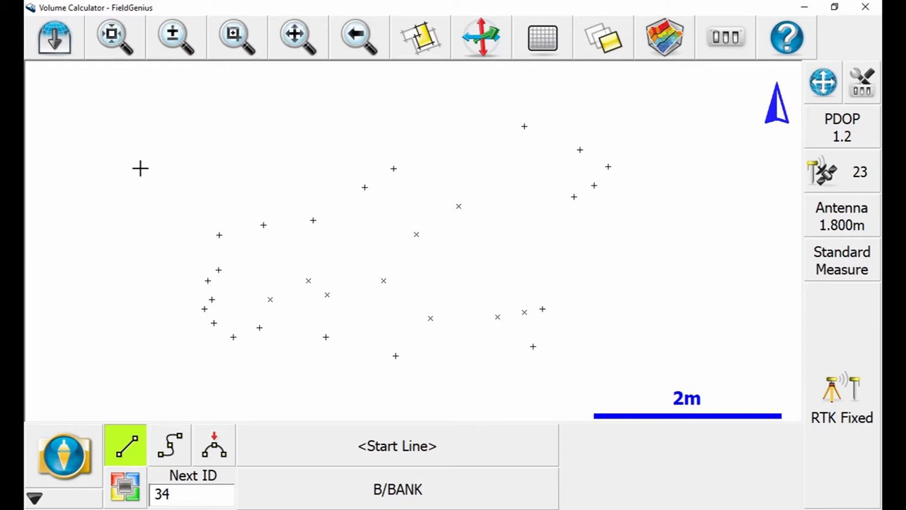
Turn on Show Description in the map options so each point shows its B/BANK or GRD label.
click(718, 57)
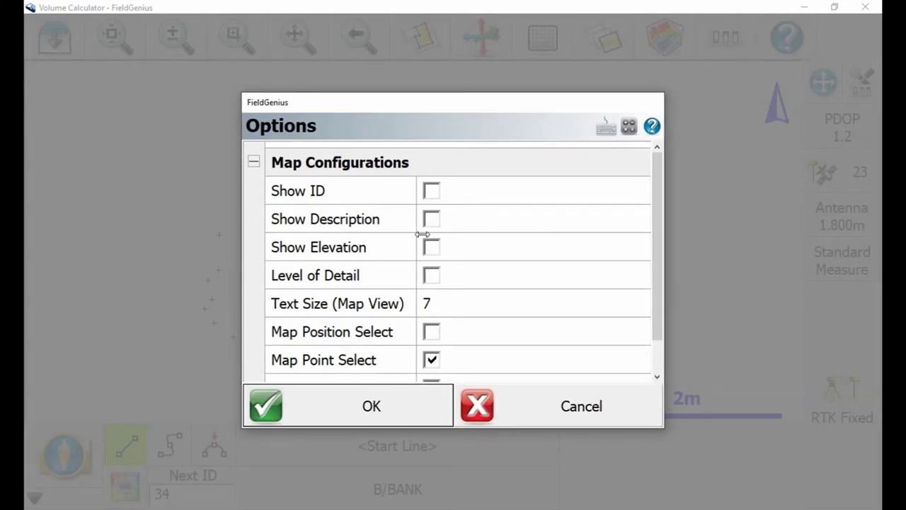
click(431, 219)
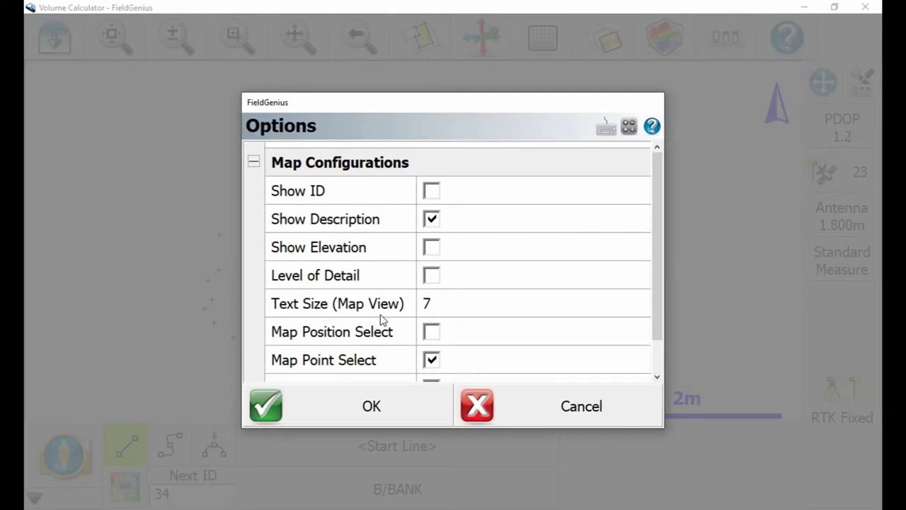
click(345, 415)
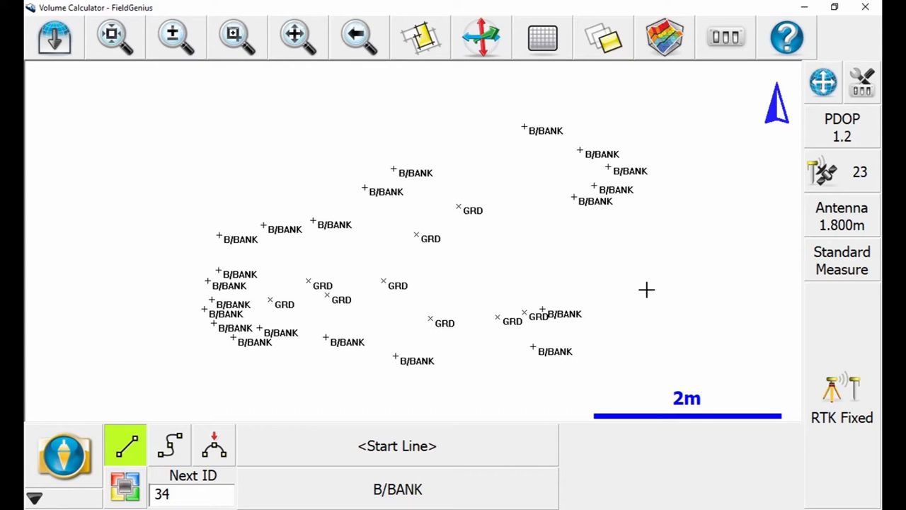
Review the B/BANK description's settings in the Automap Library, leaving it assigned to the DTM.
click(397, 489)
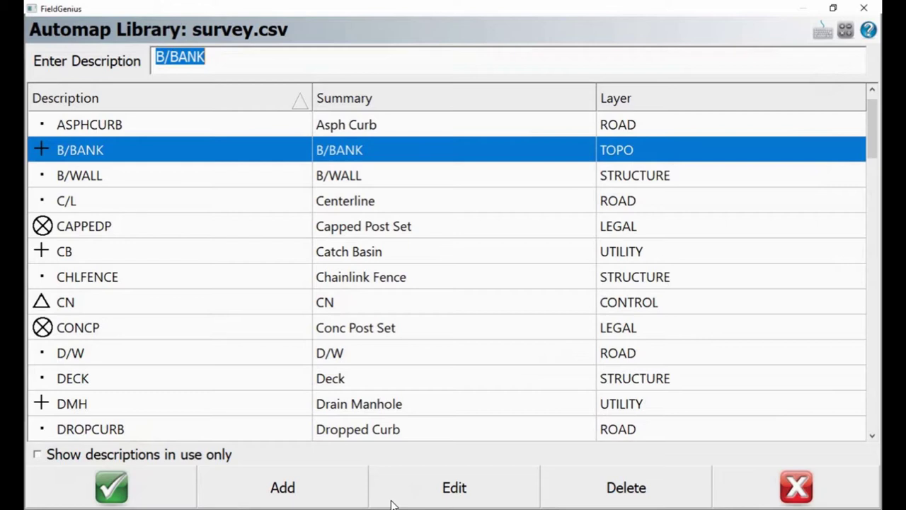
click(450, 489)
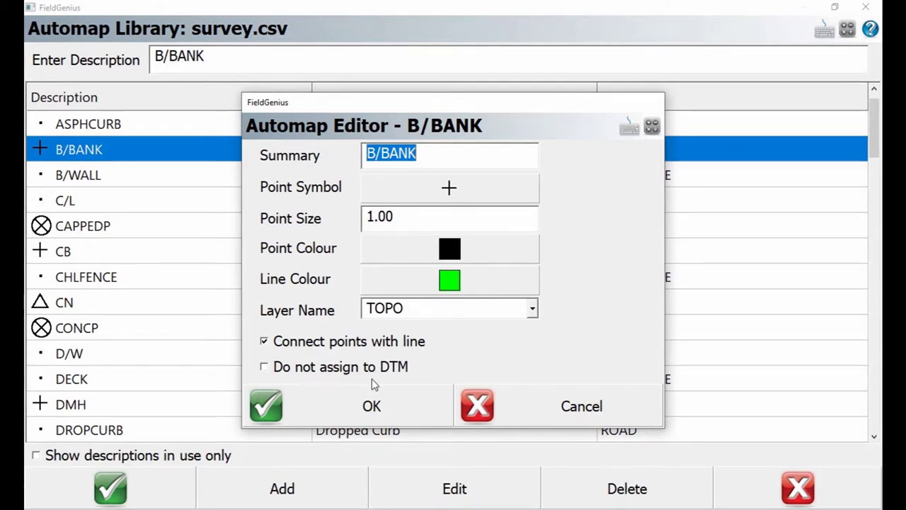
click(335, 417)
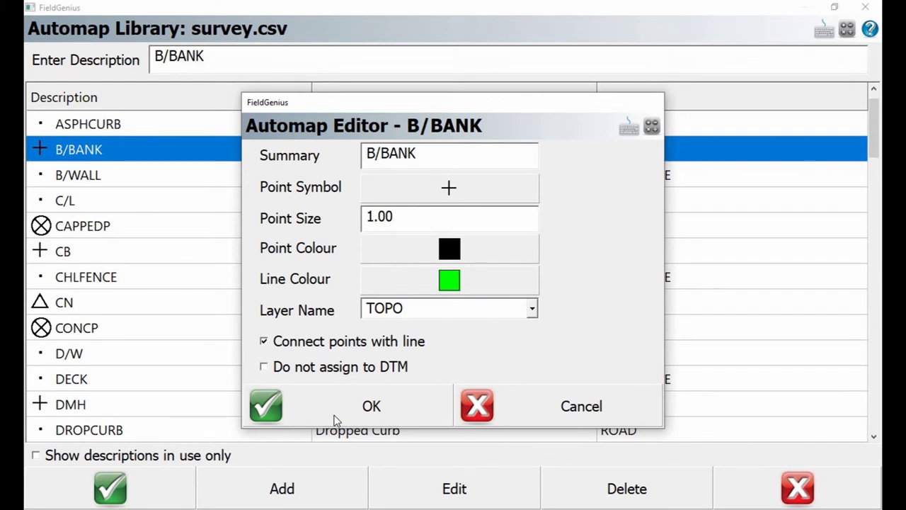
click(336, 418)
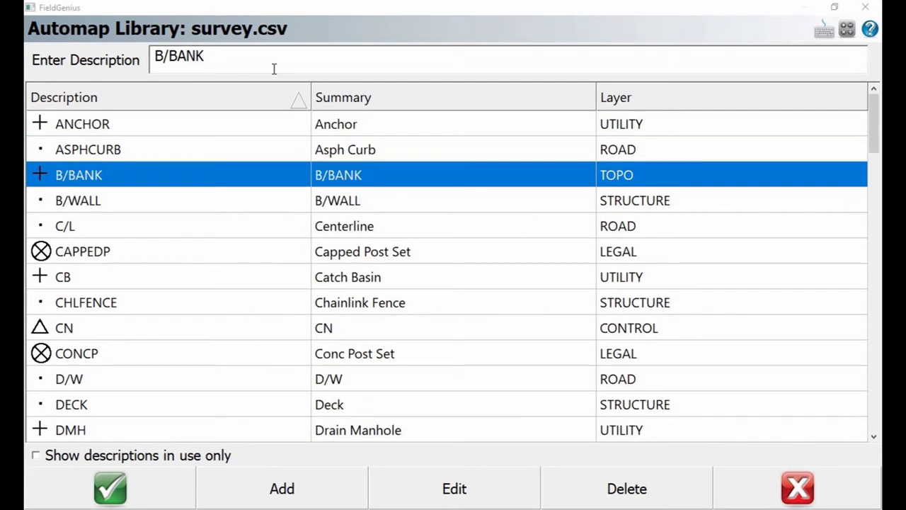
Find GRD in the library, tick 'Do not assign to DTM', and close the library.
click(234, 59)
text(GRD)
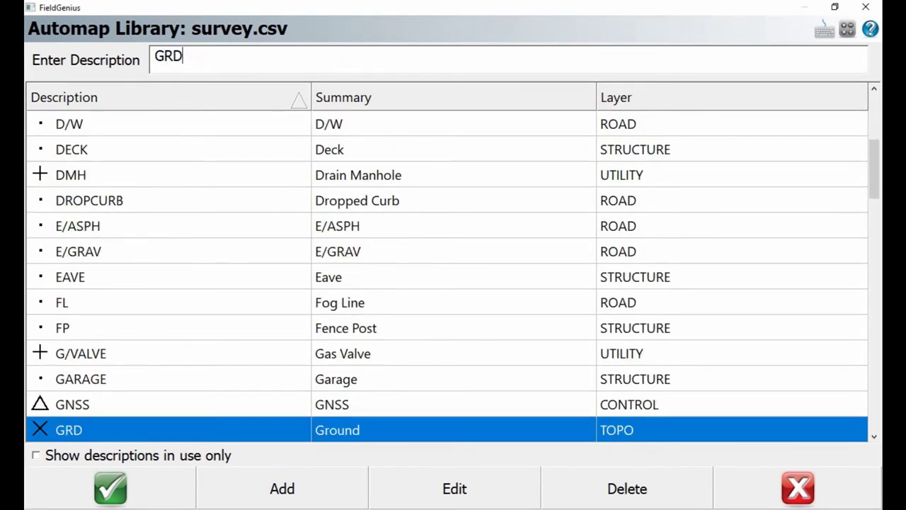
click(454, 488)
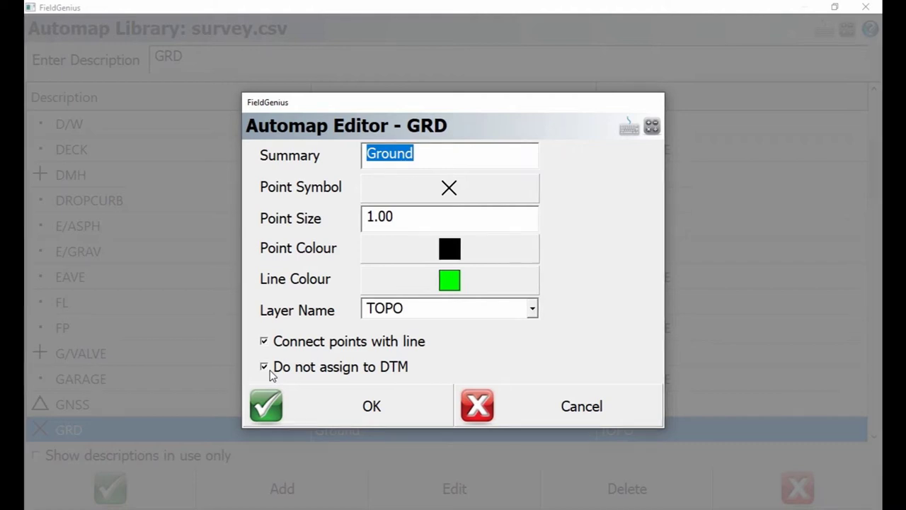
click(304, 410)
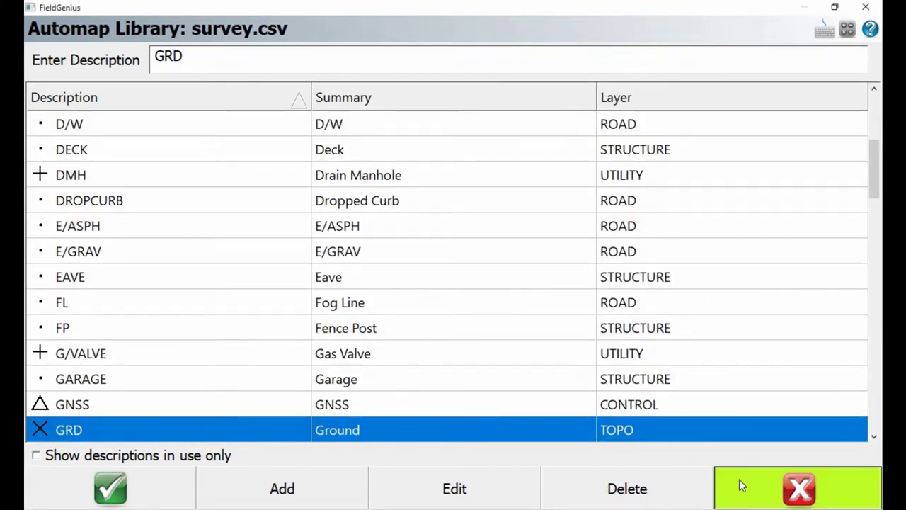
click(737, 480)
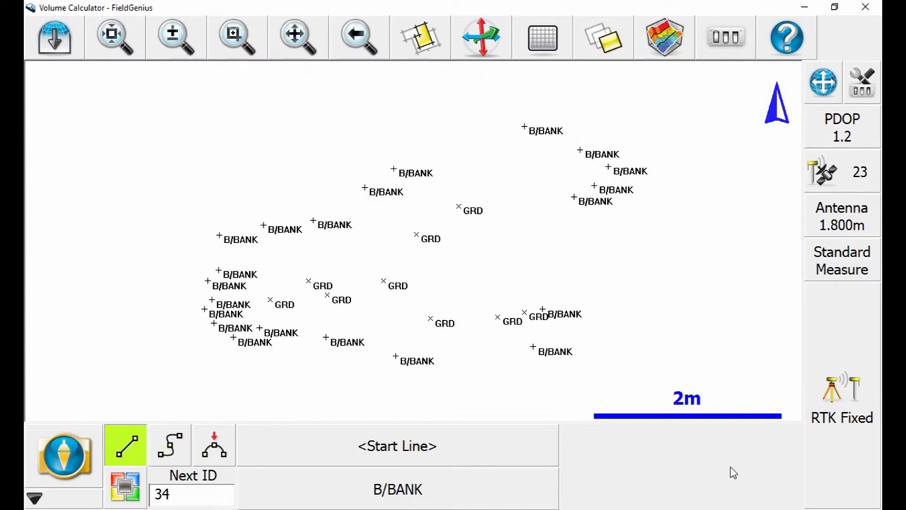
Turn on the Point Database surface in Surface Manager.
click(648, 42)
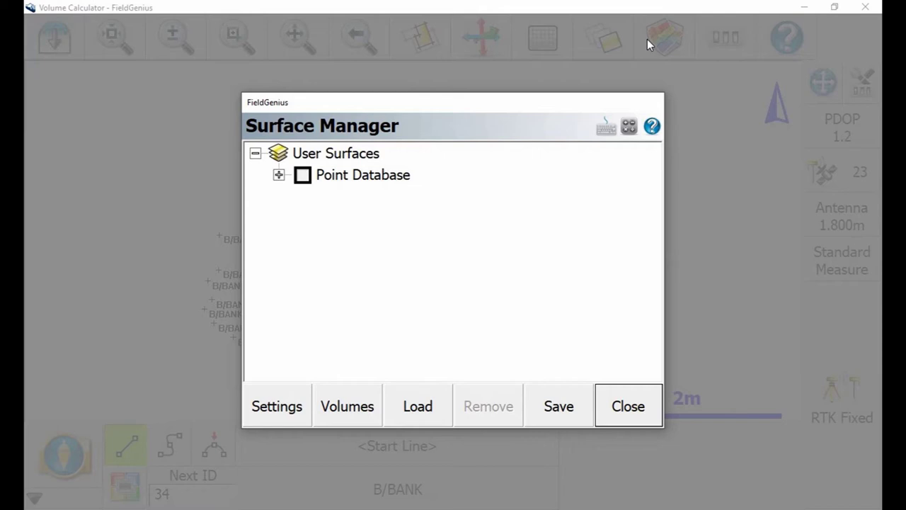
click(303, 175)
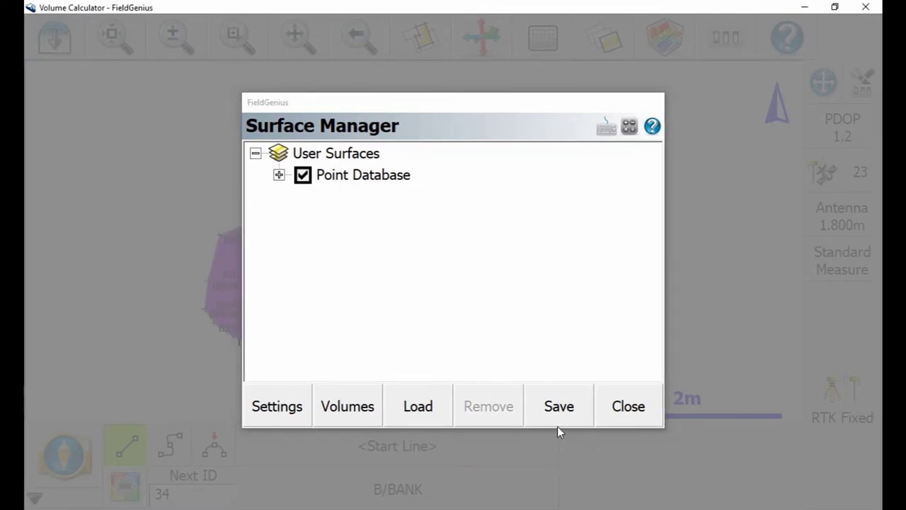
click(605, 411)
Orbit the Point Database surface in 3D, then Zoom Extents back to plan view.
click(297, 48)
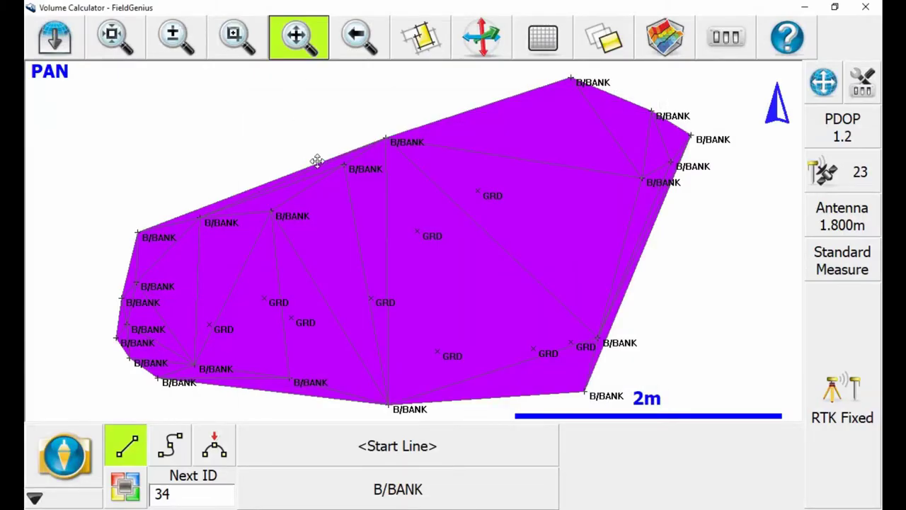
click(483, 37)
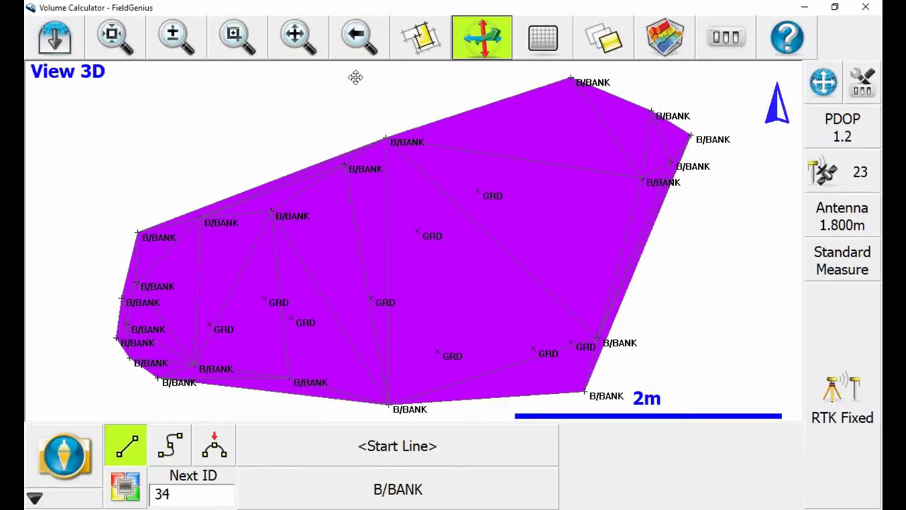
drag(295, 162, 491, 231)
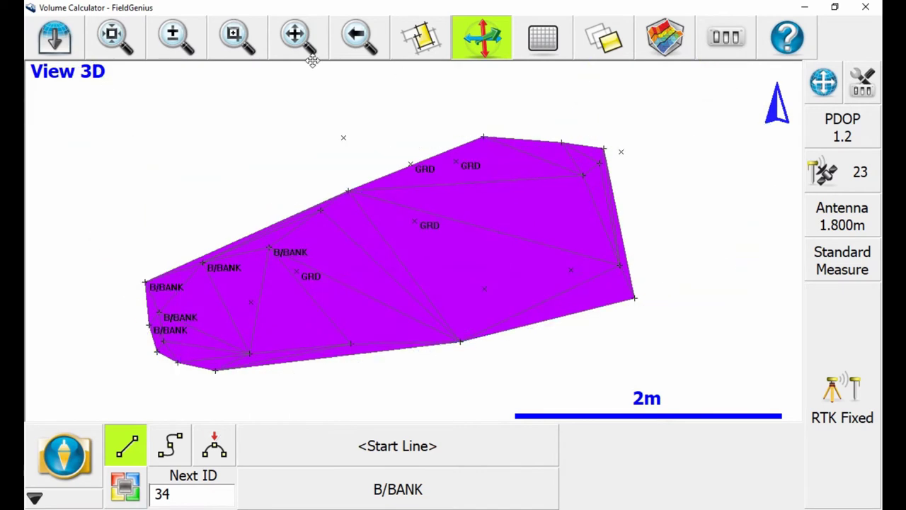
click(138, 42)
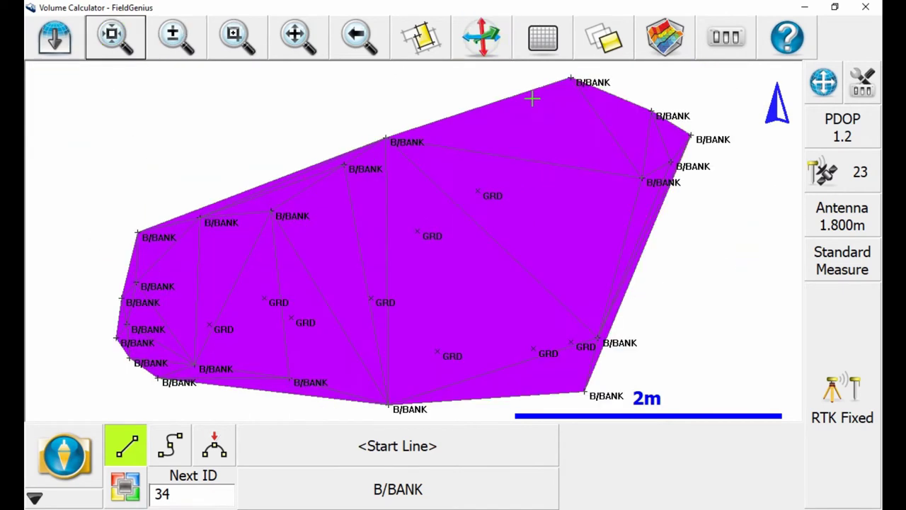
Save the Point Database surface as Base.qsb in the Volume Calculator folder.
click(666, 43)
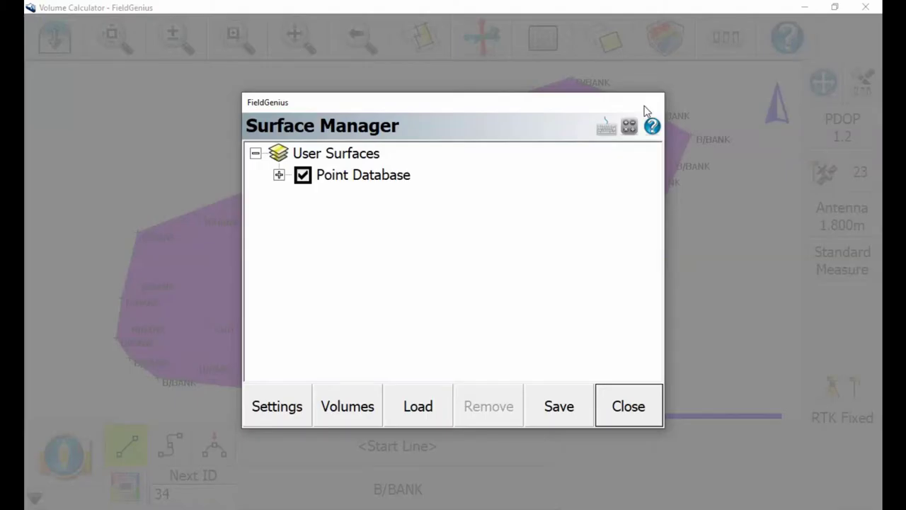
click(392, 177)
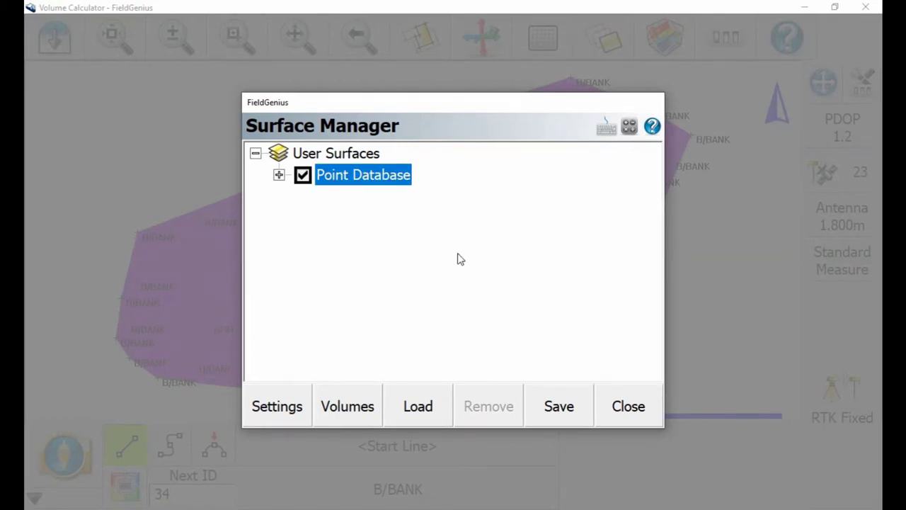
click(576, 420)
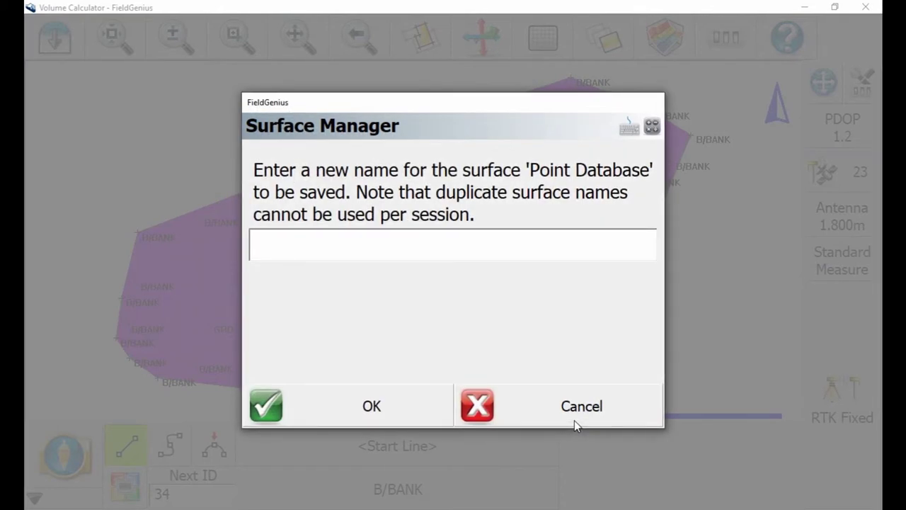
text(Base)
click(410, 400)
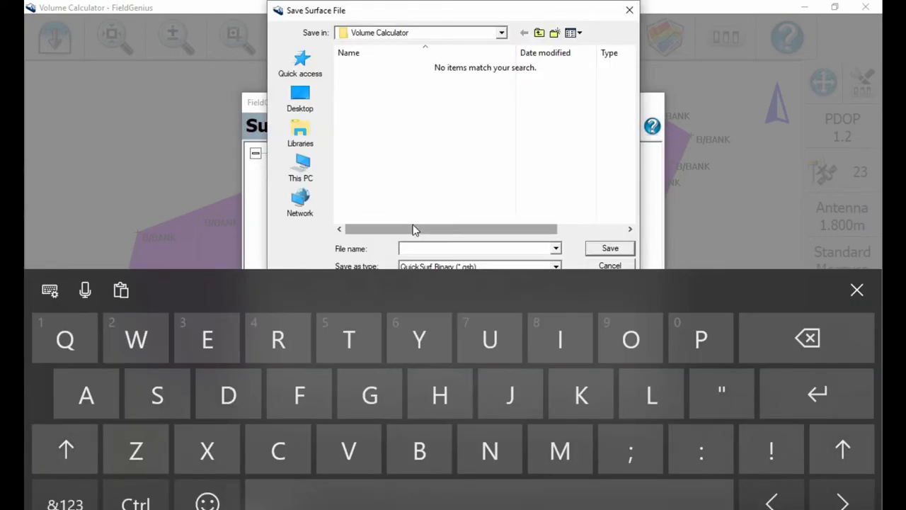
text(Base)
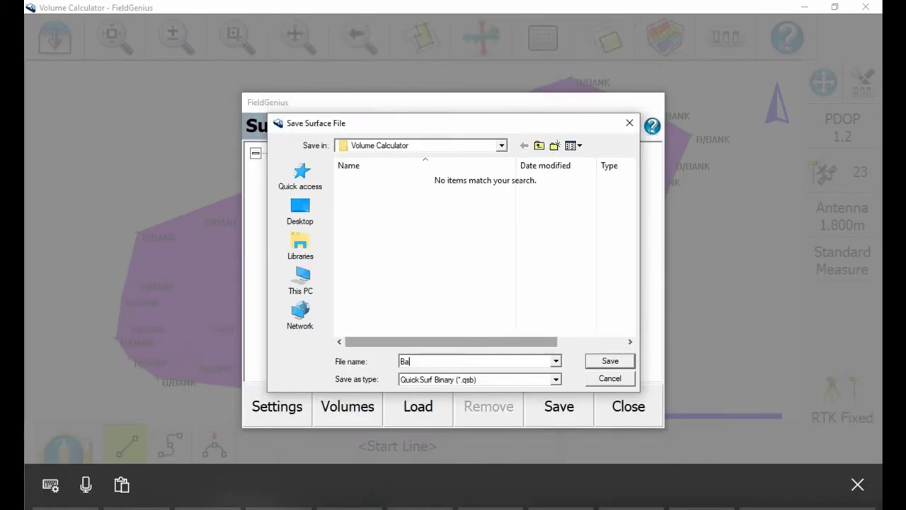
click(502, 145)
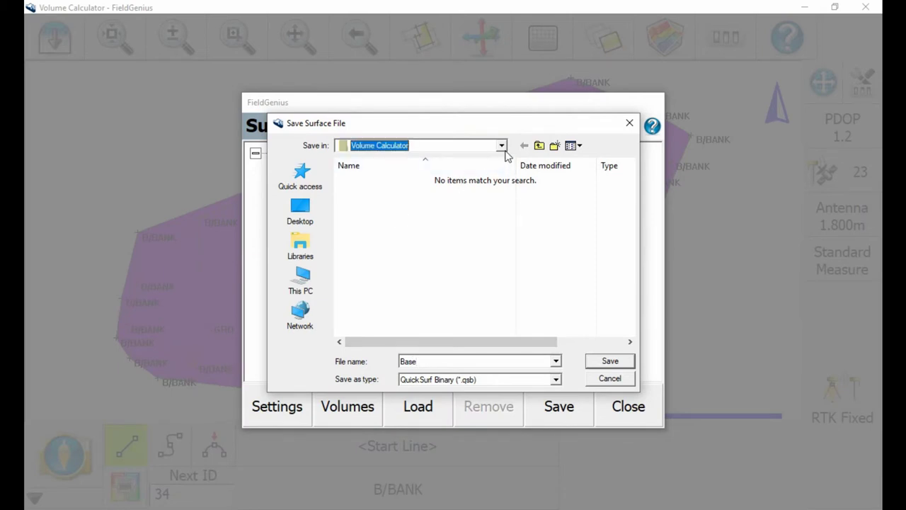
click(602, 364)
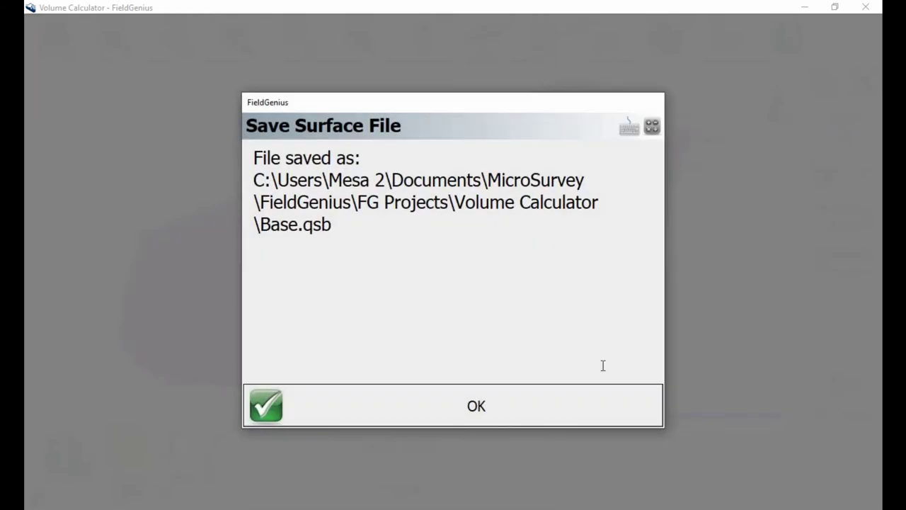
click(545, 400)
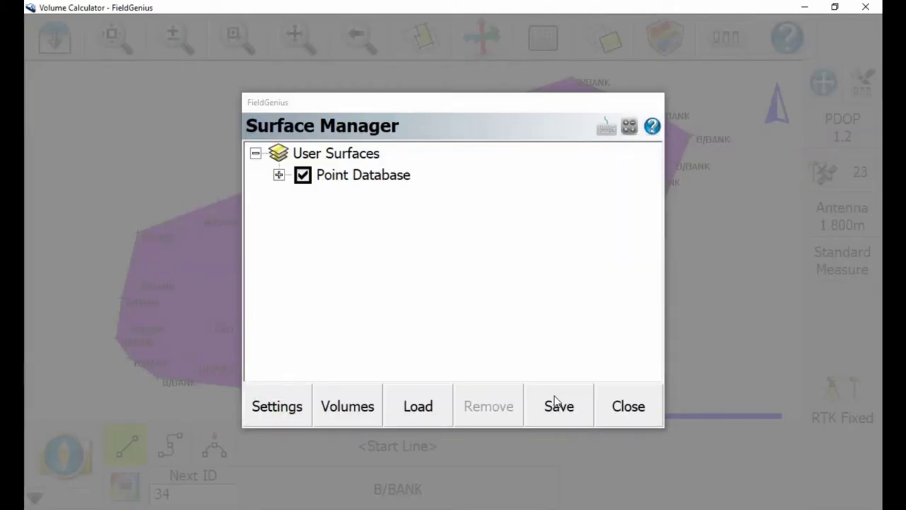
click(607, 406)
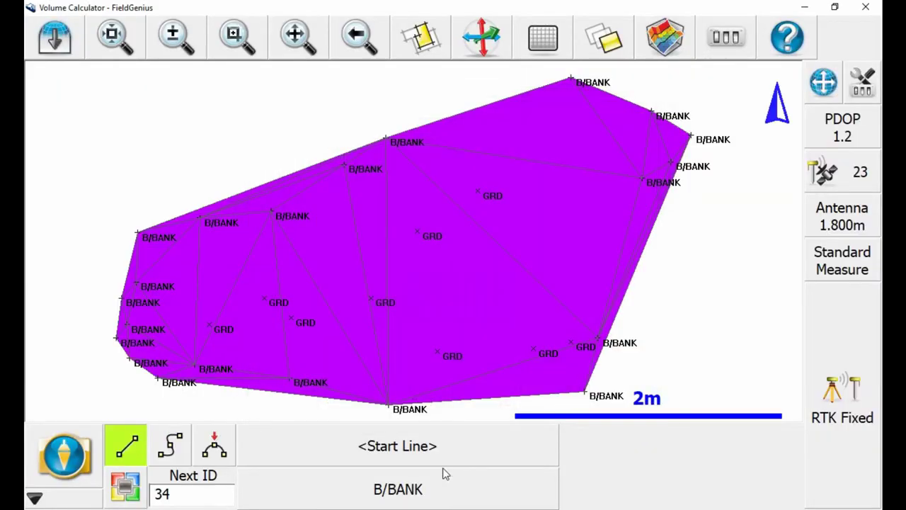
Uncheck 'Do not assign to DTM' for the GRD description in the Automap Library.
click(441, 491)
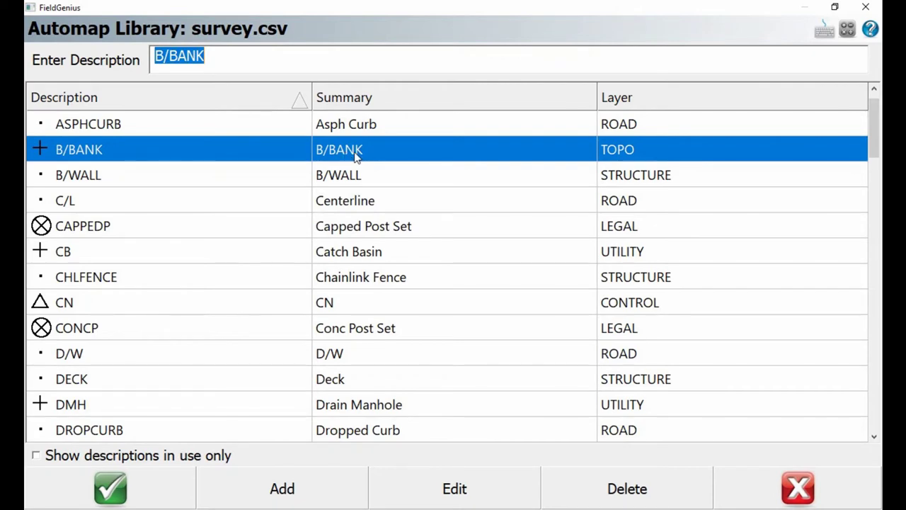
text(GRD)
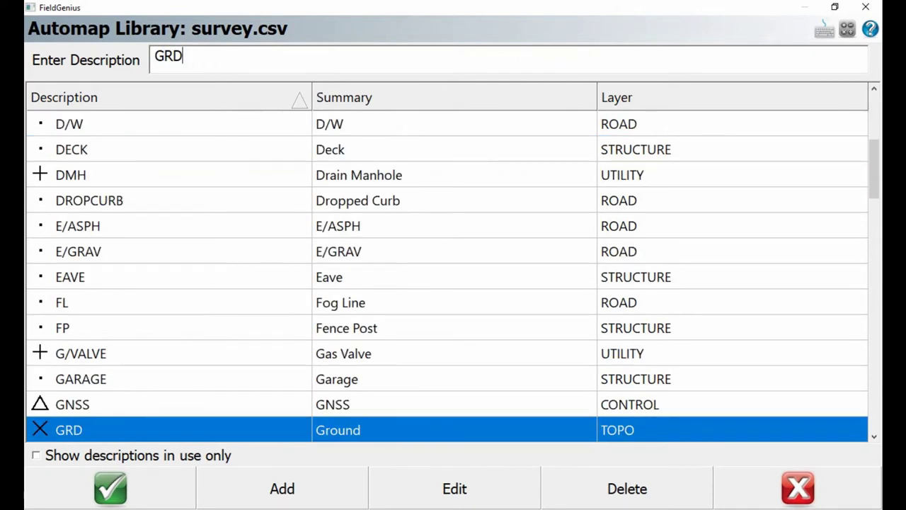
click(417, 490)
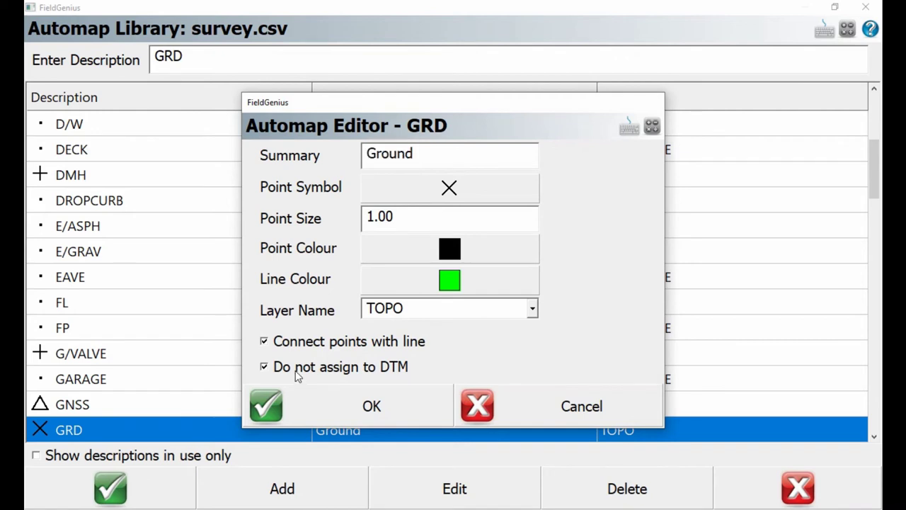
click(264, 367)
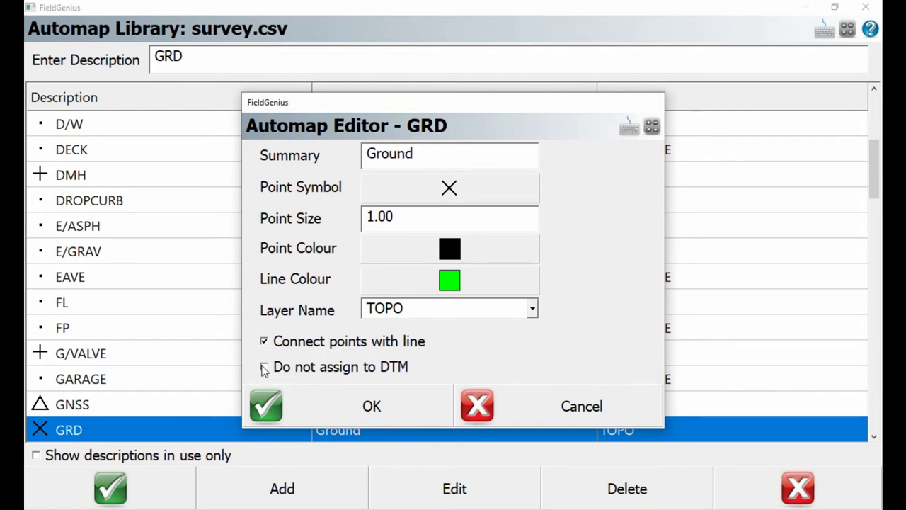
click(308, 400)
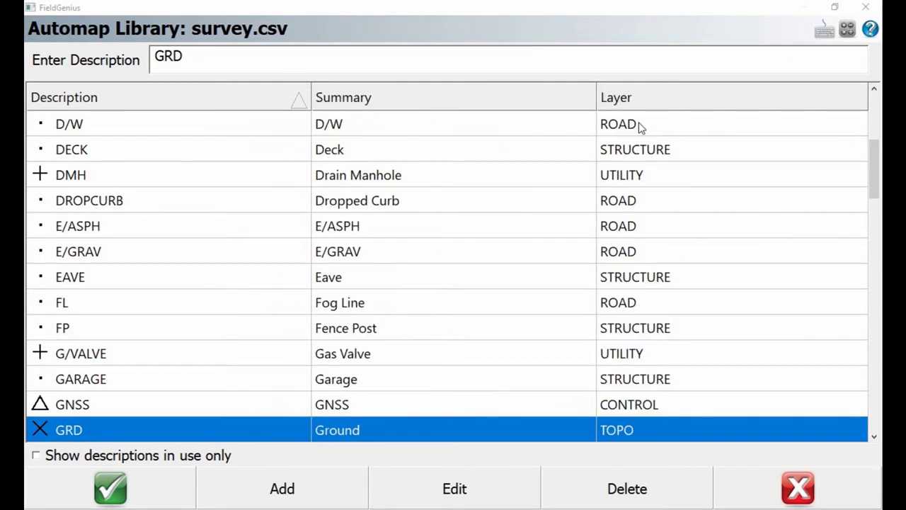
click(784, 484)
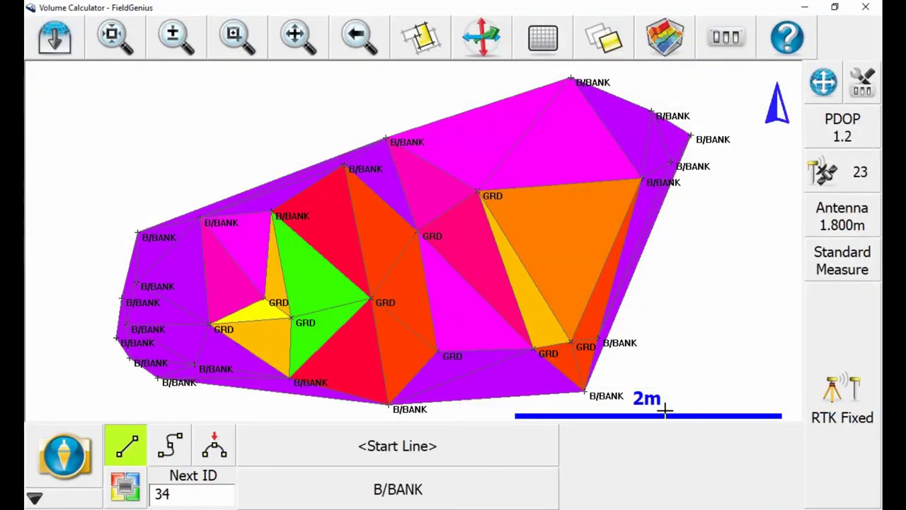
click(484, 39)
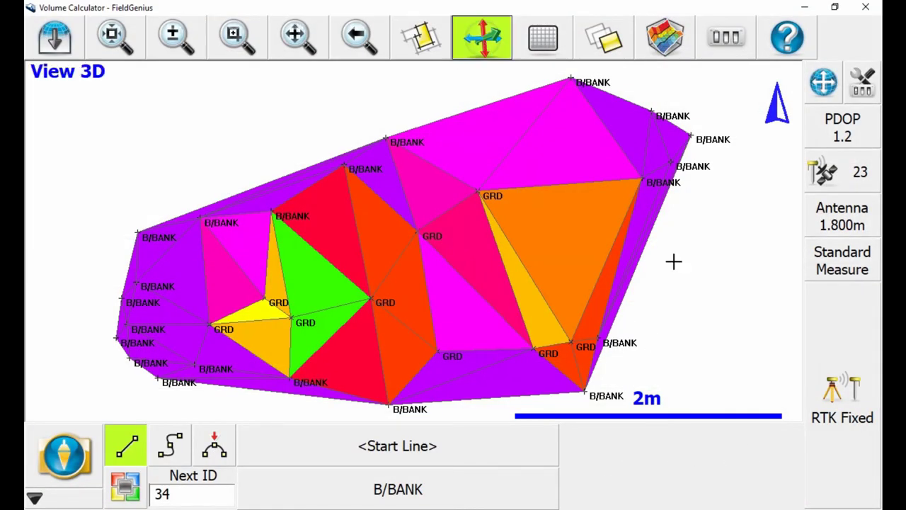
drag(682, 280, 278, 223)
mouse_move(250, 246)
mouse_down()
mouse_move(243, 186)
mouse_move(254, 263)
mouse_move(243, 150)
mouse_move(240, 249)
mouse_up()
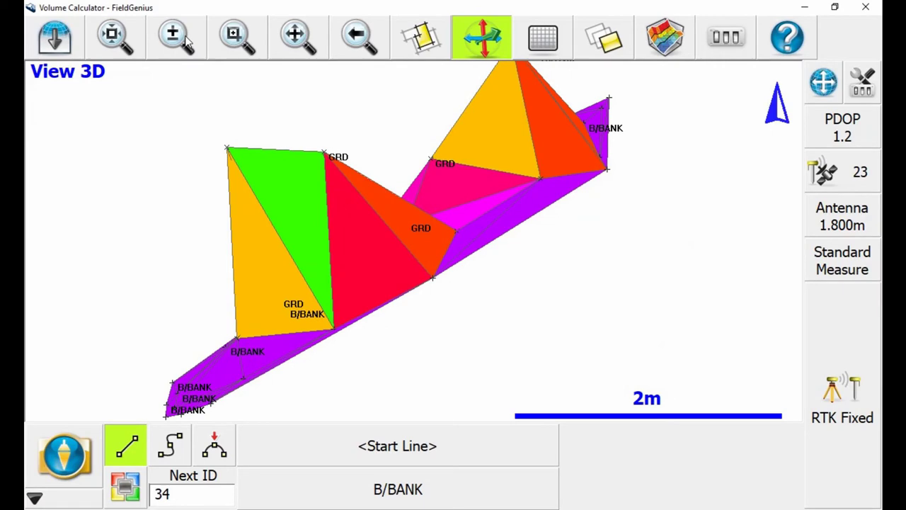
click(141, 49)
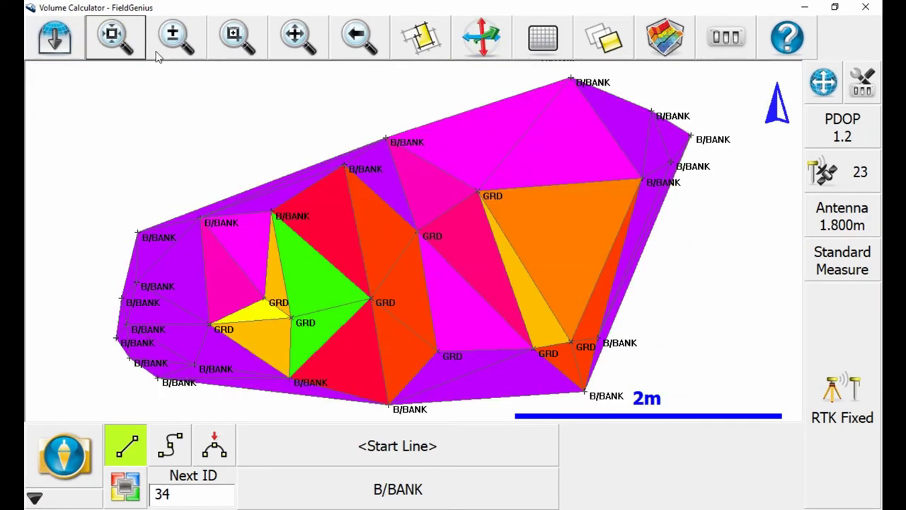
Load Base.qsb from the Volume Calculator folder and turn the Base surface on.
click(684, 57)
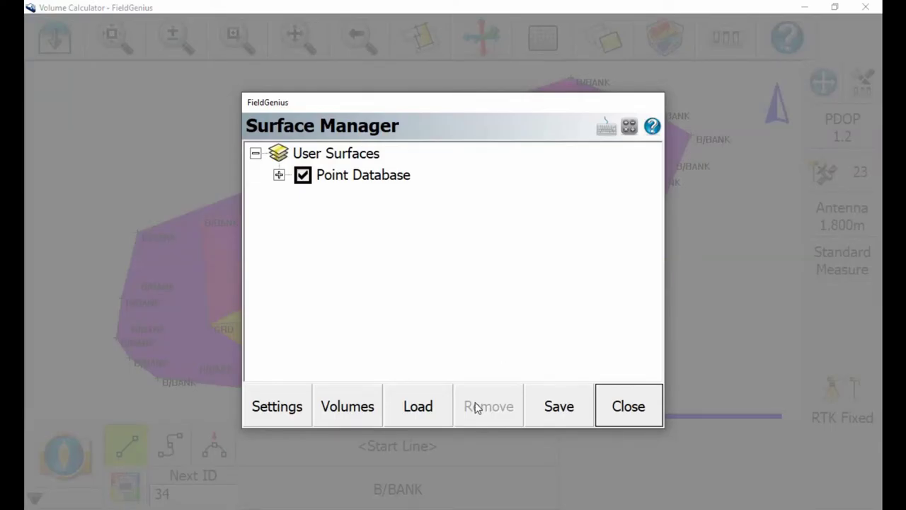
click(409, 405)
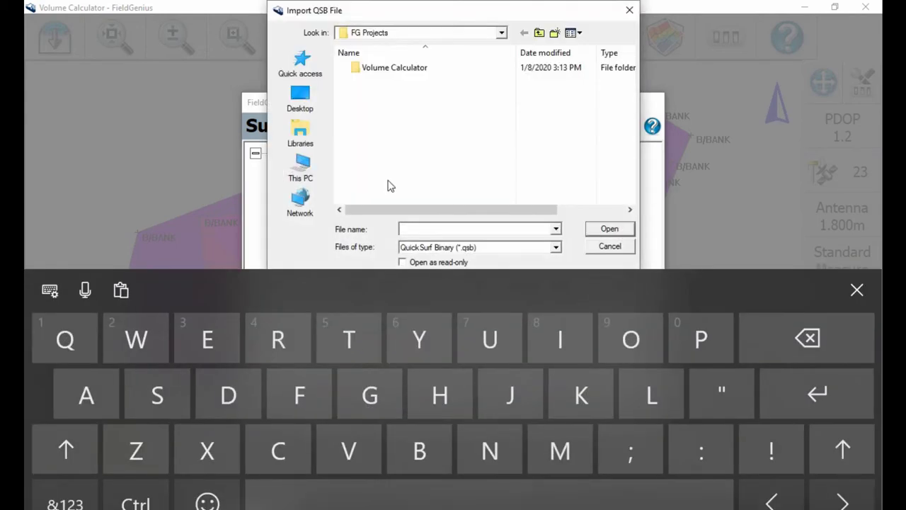
double_click(399, 68)
click(397, 68)
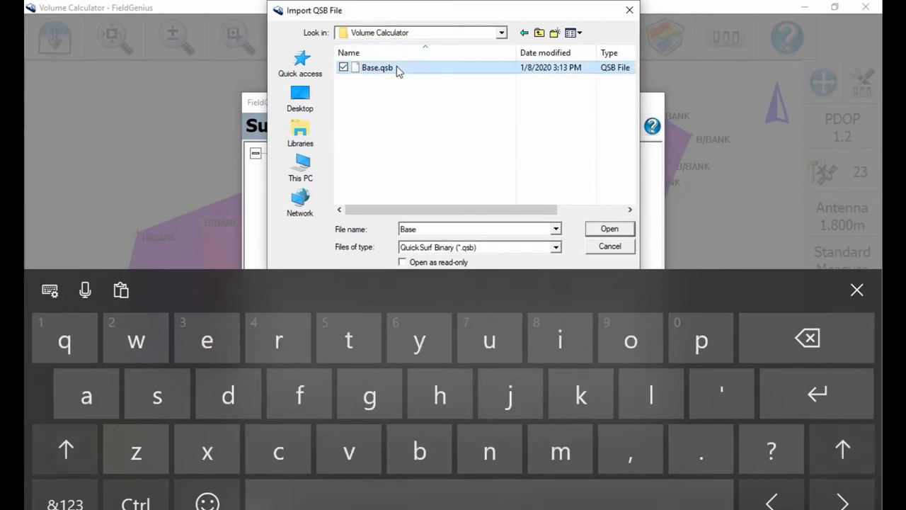
click(600, 231)
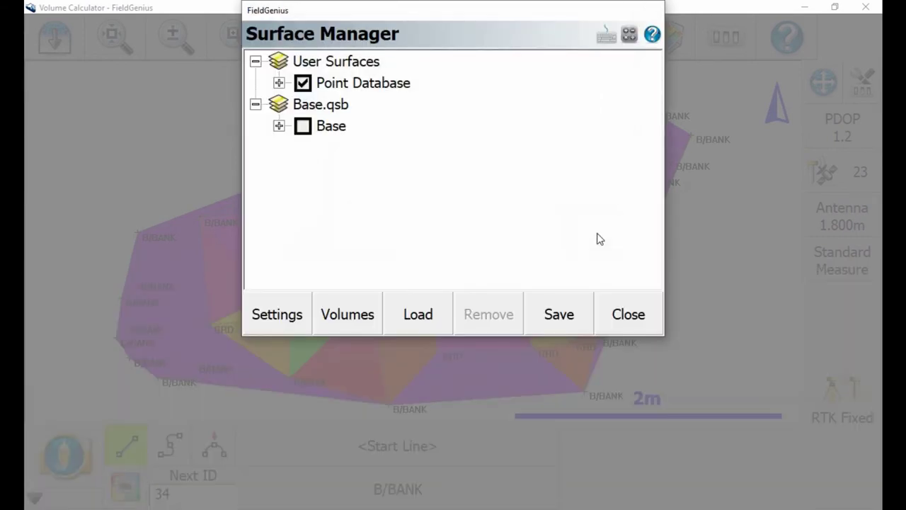
click(302, 126)
click(597, 330)
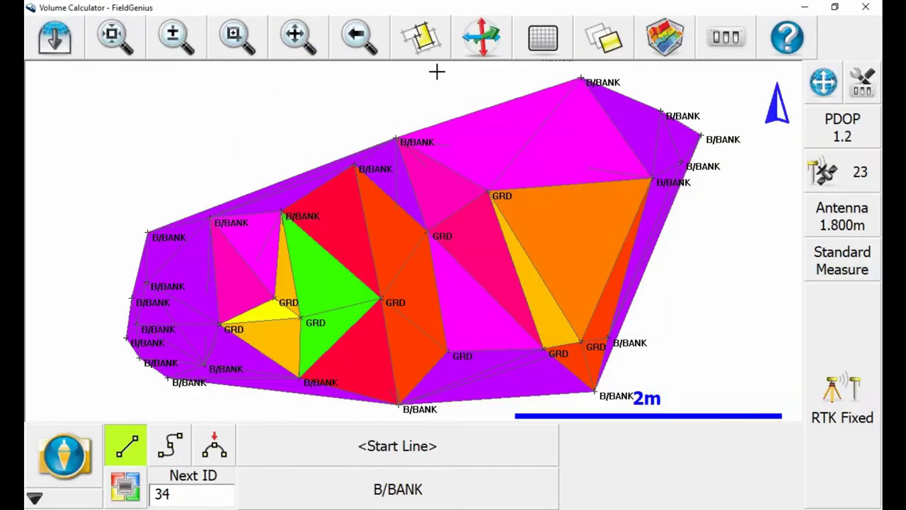
Orbit both surfaces in 3D to compare them, then Zoom Extents to plan view.
click(481, 36)
mouse_move(283, 263)
mouse_down()
mouse_move(259, 313)
mouse_move(280, 286)
mouse_move(383, 208)
mouse_move(453, 186)
mouse_move(298, 257)
mouse_move(280, 253)
mouse_up()
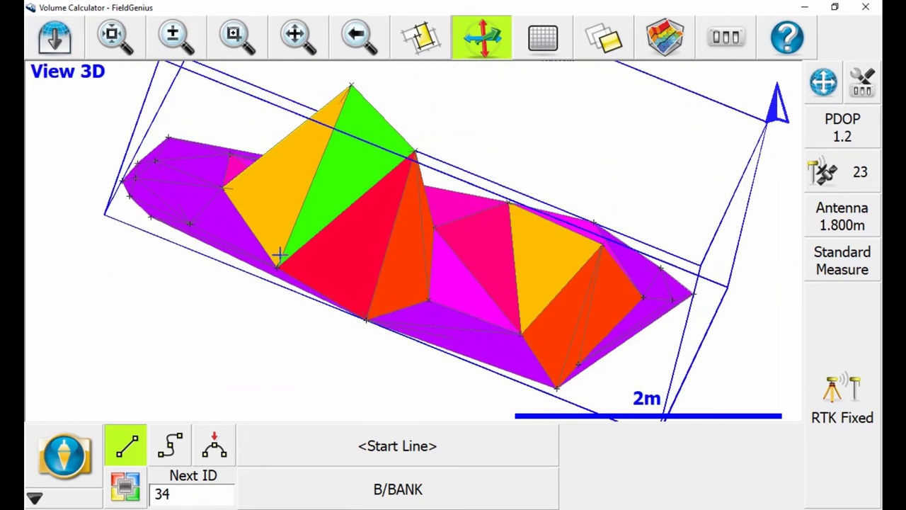
click(119, 34)
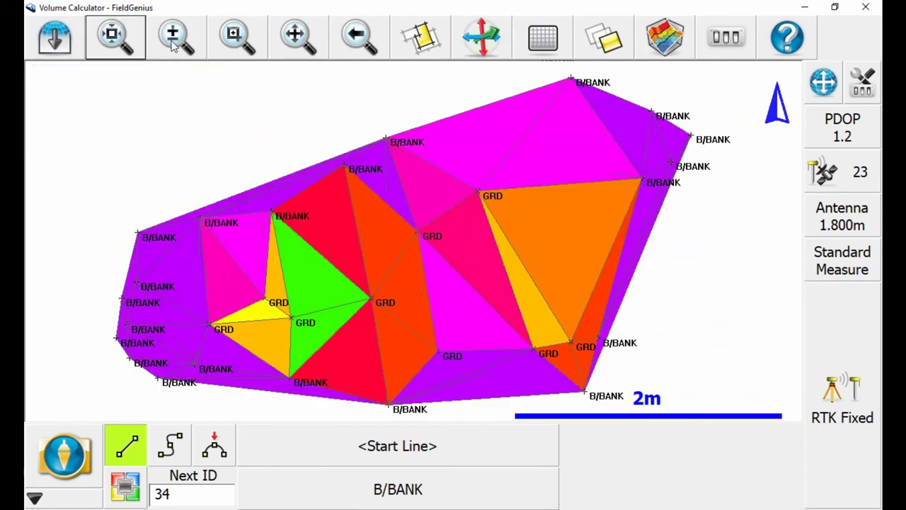
Open Volumes and set Point Database as the calculated surface against reference surface Base.
click(657, 58)
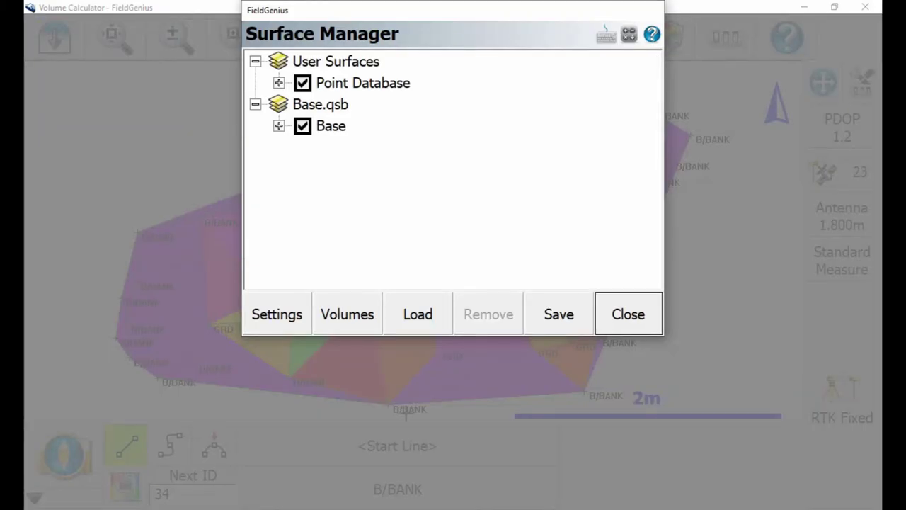
click(361, 308)
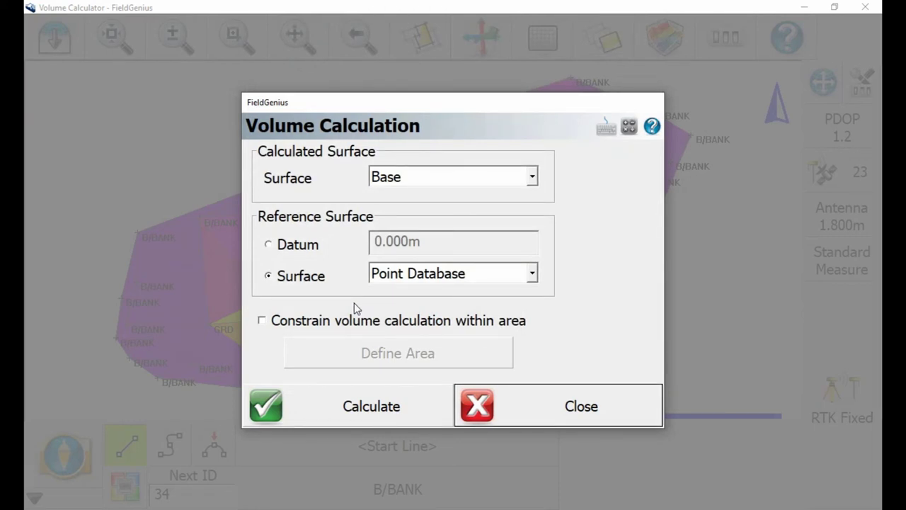
click(386, 179)
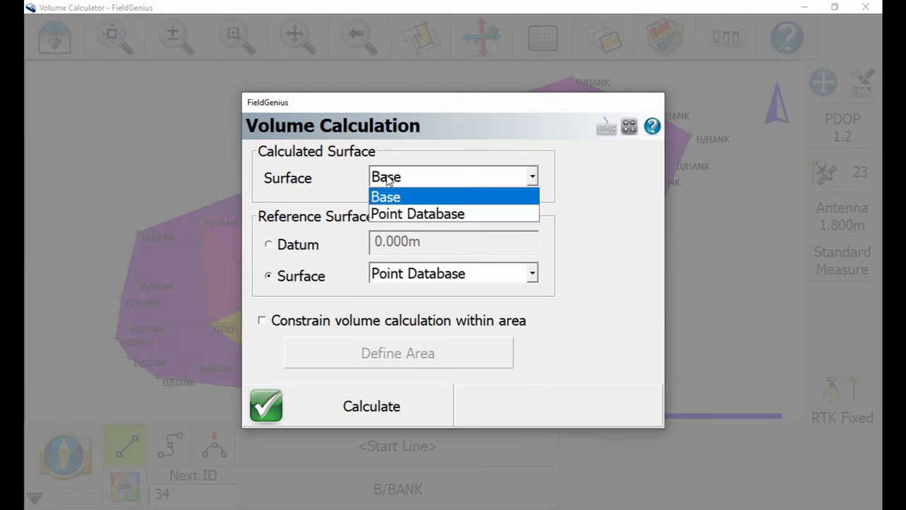
click(392, 213)
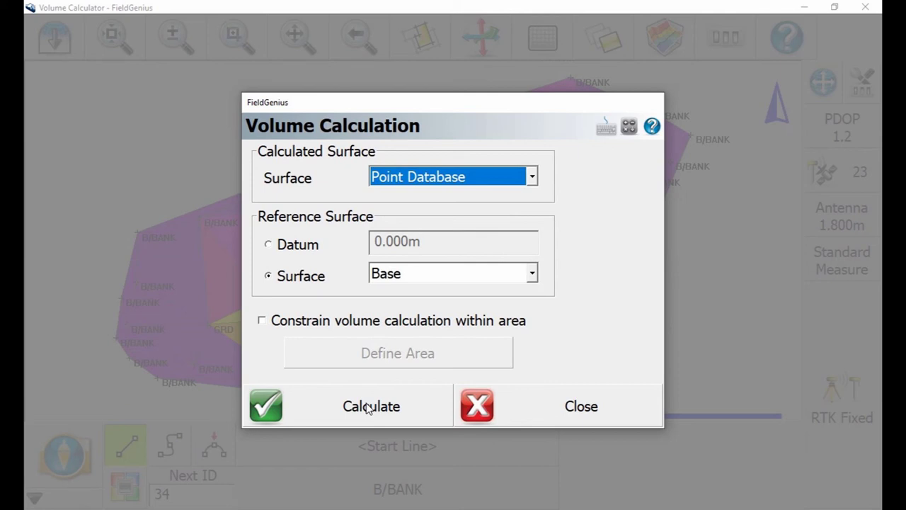
Calculate the volume, showing 1.8 m³ net with 0.289 m average thickness over 6.094 m².
click(368, 408)
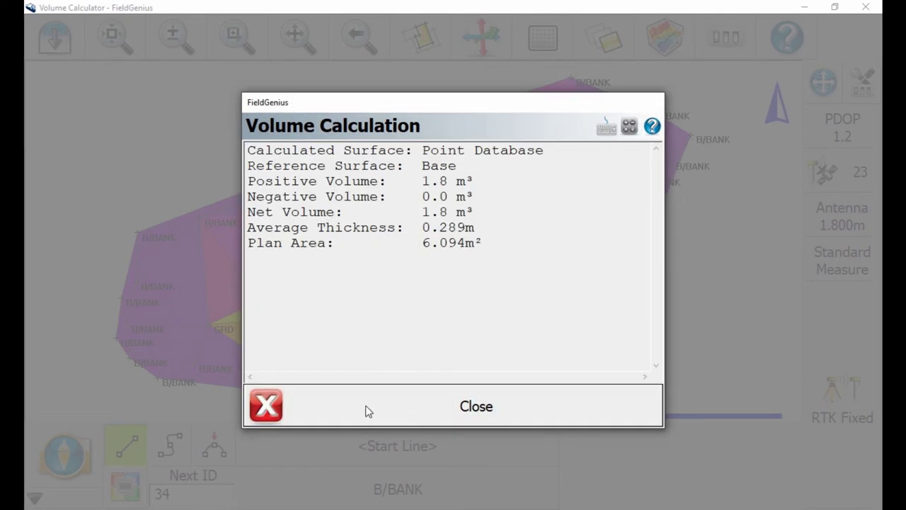